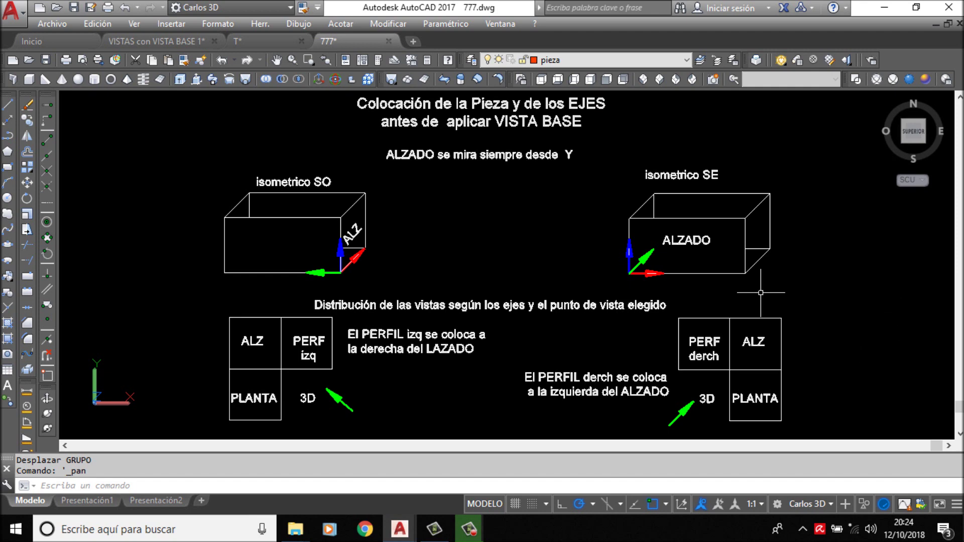
Step: Switch to the VISTAS con VISTA BASE 1 drawing tab to show the shaded 3D part
left_click(156, 42)
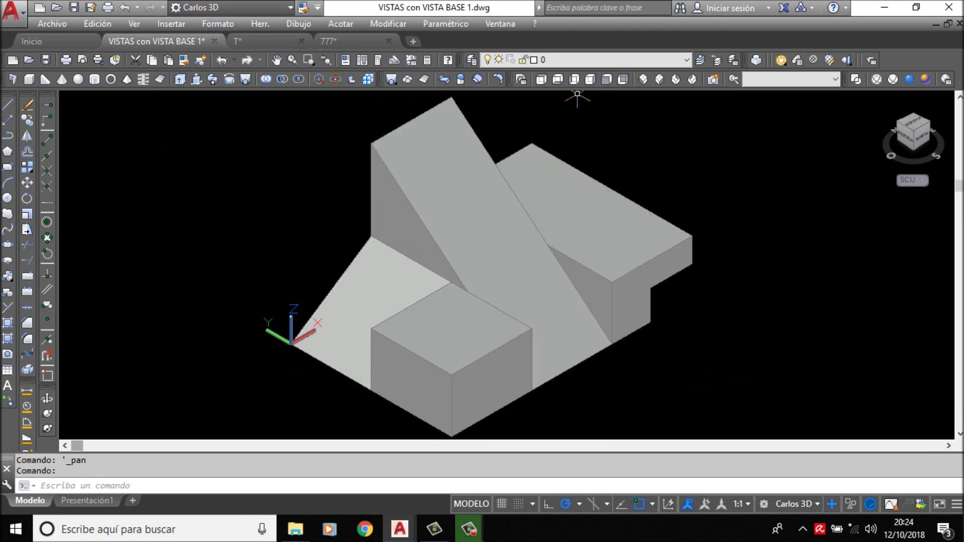
Step: Set the view to SW Isometric and choose the Modelado 3D workspace
left_click(643, 79)
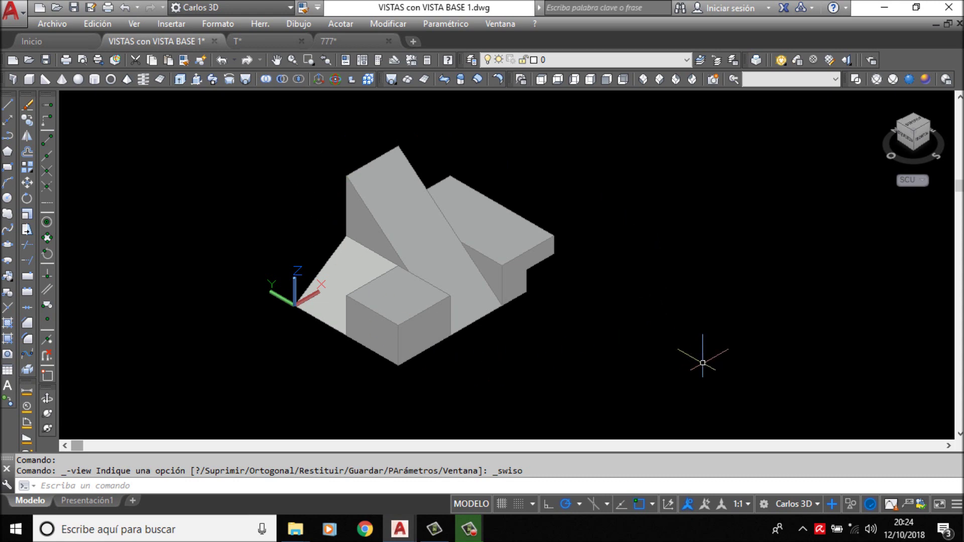
left_click(764, 504)
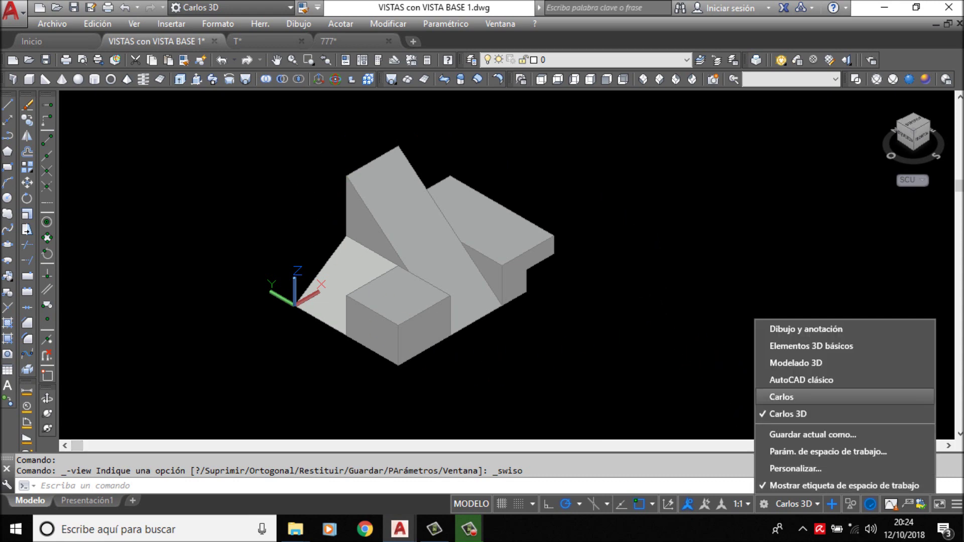
left_click(801, 363)
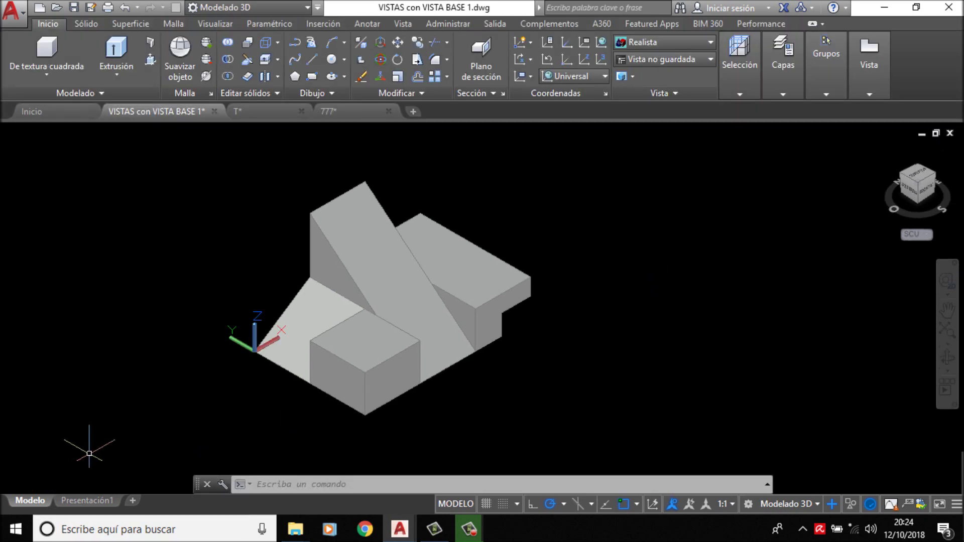
Step: Delete the existing model viewport on the Presentación1 layout
left_click(88, 501)
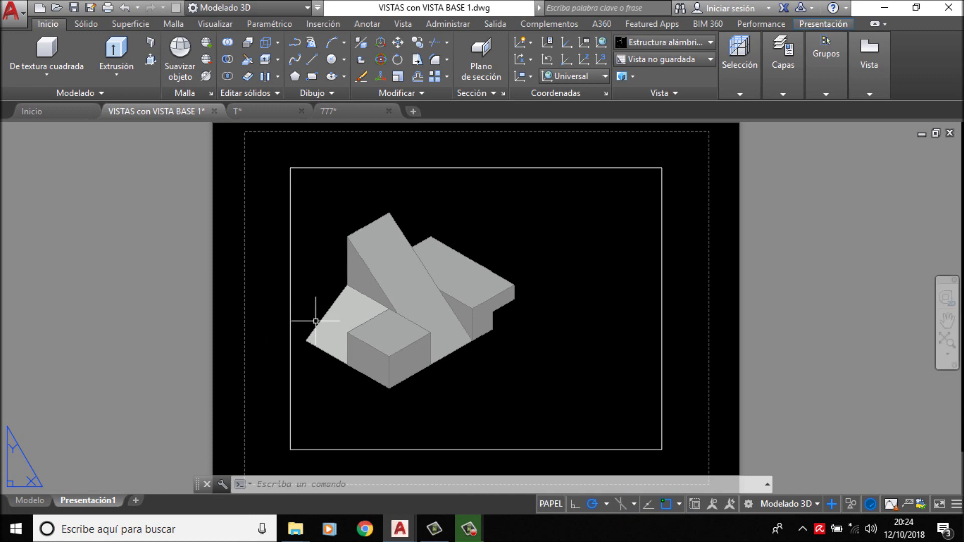
left_click(291, 334)
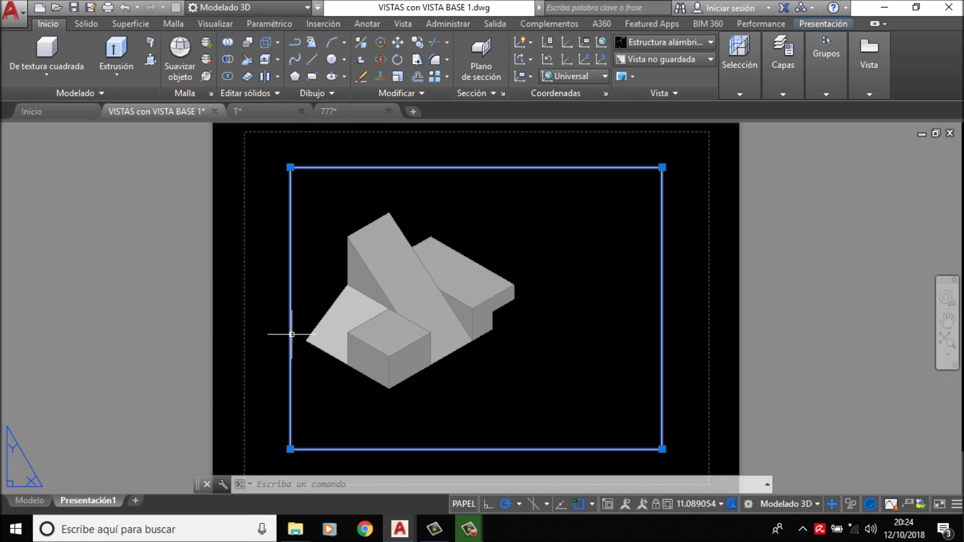
key("Delete")
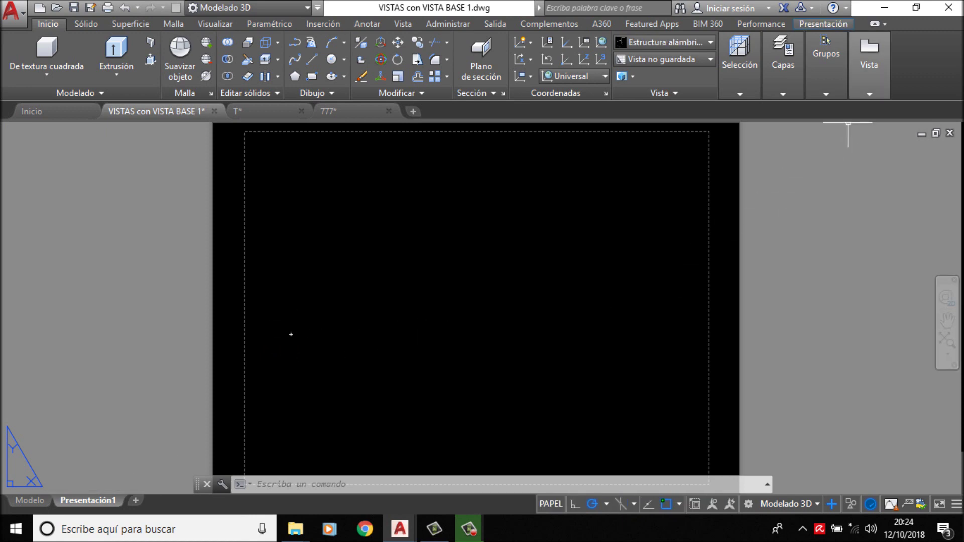
Step: Place a front base view from model space with plan, side profile and isometric projections
left_click(860, 137)
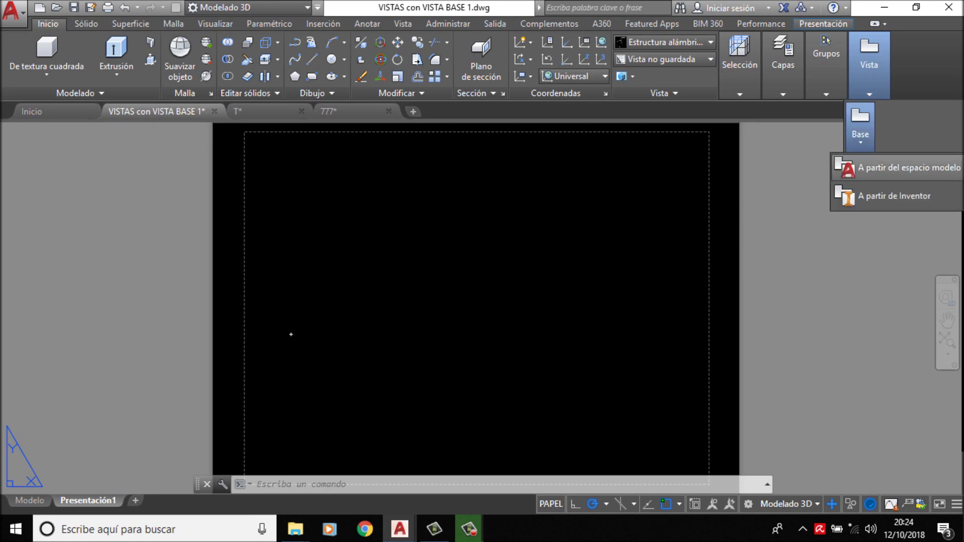
left_click(894, 168)
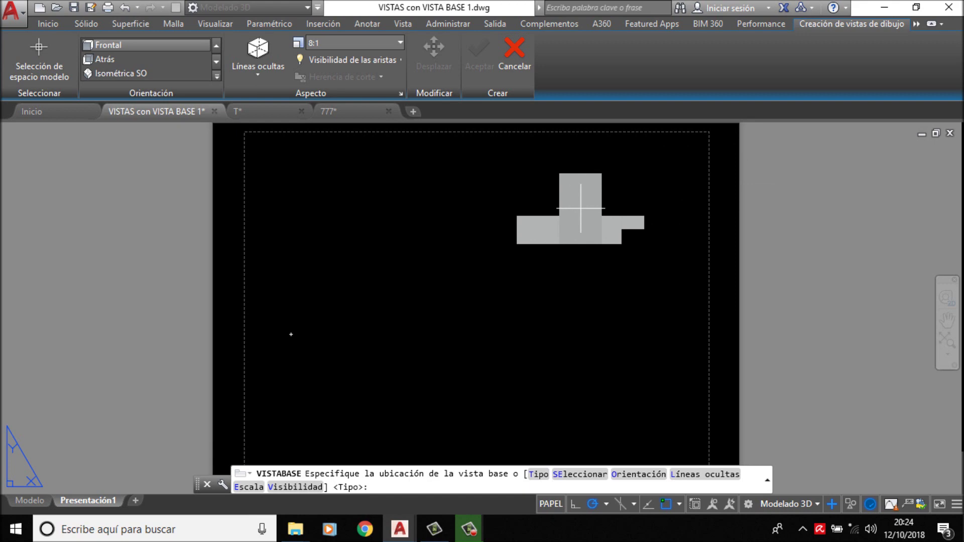
left_click(344, 219)
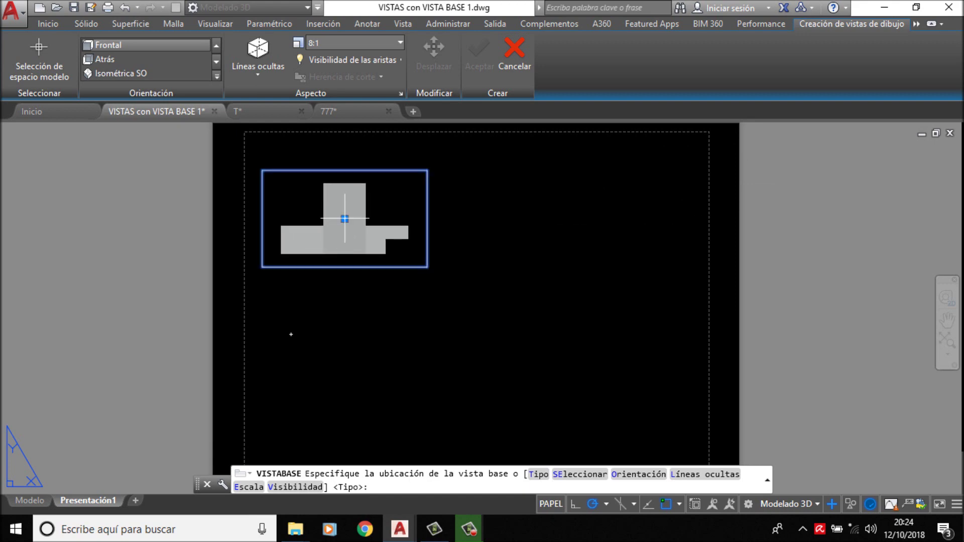
key("Return")
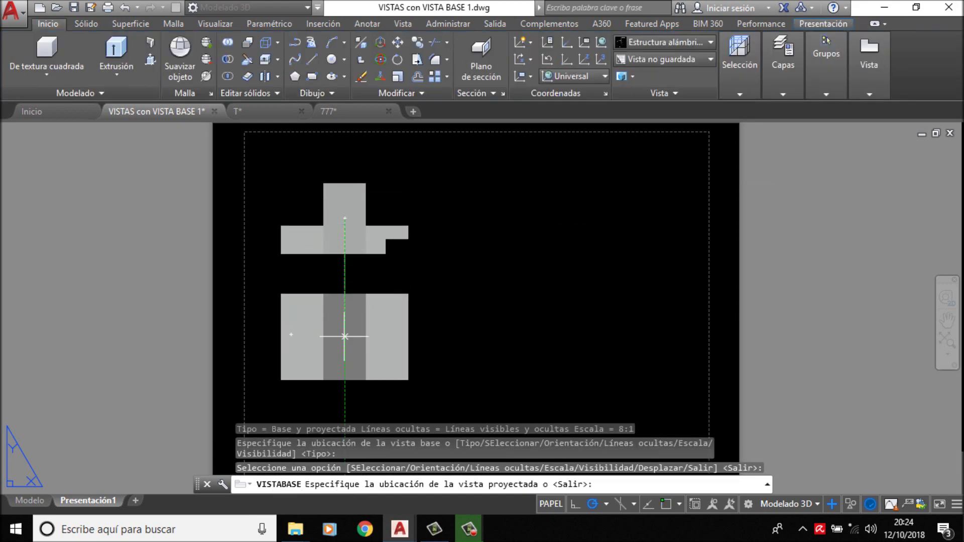
left_click(344, 348)
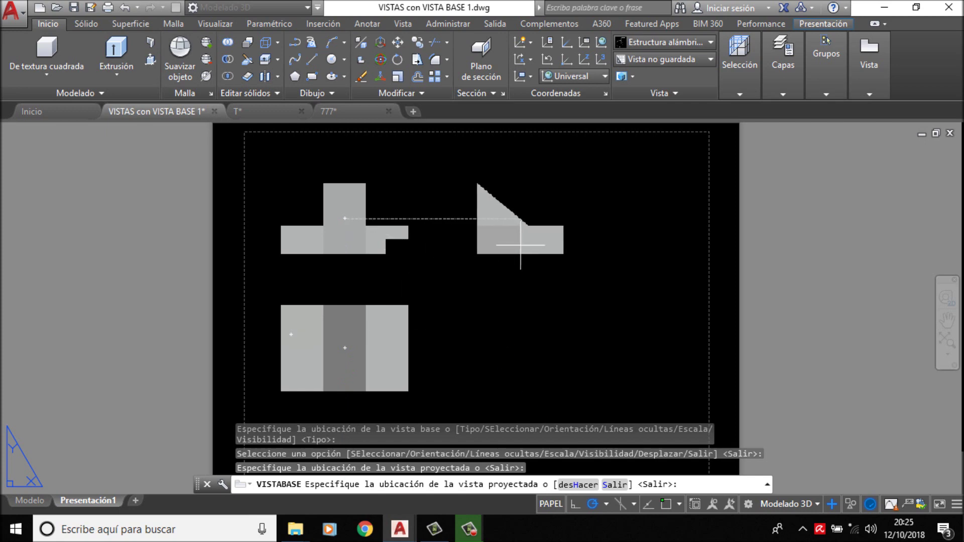
left_click(520, 219)
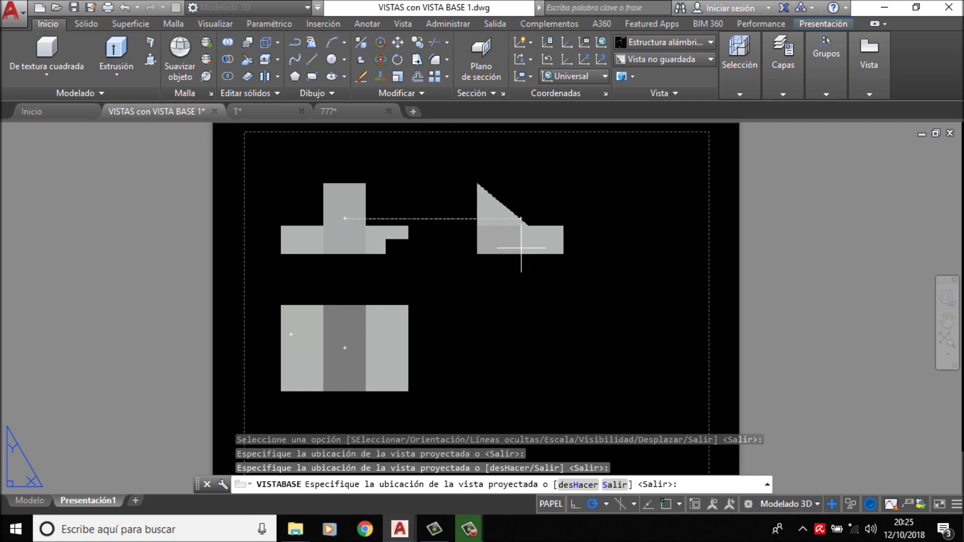
left_click(539, 339)
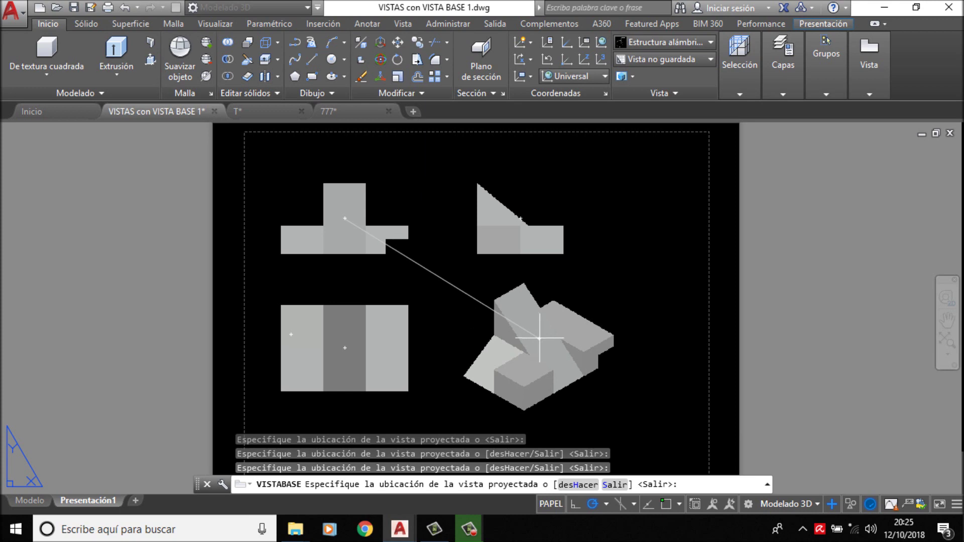
key("Return")
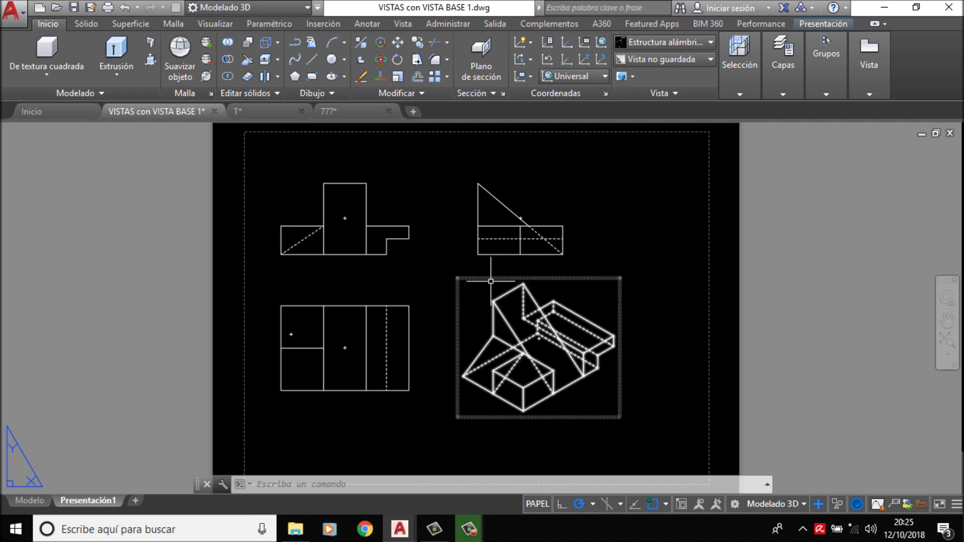
Step: Shade the isometric view with visible lines, then return to model space
left_click(492, 278)
left_click(156, 58)
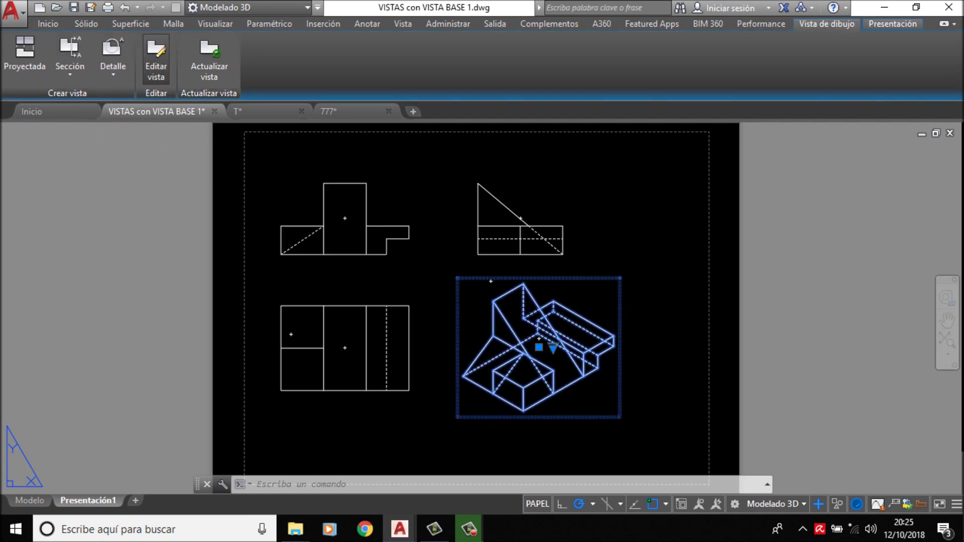
left_click(113, 60)
left_click(129, 203)
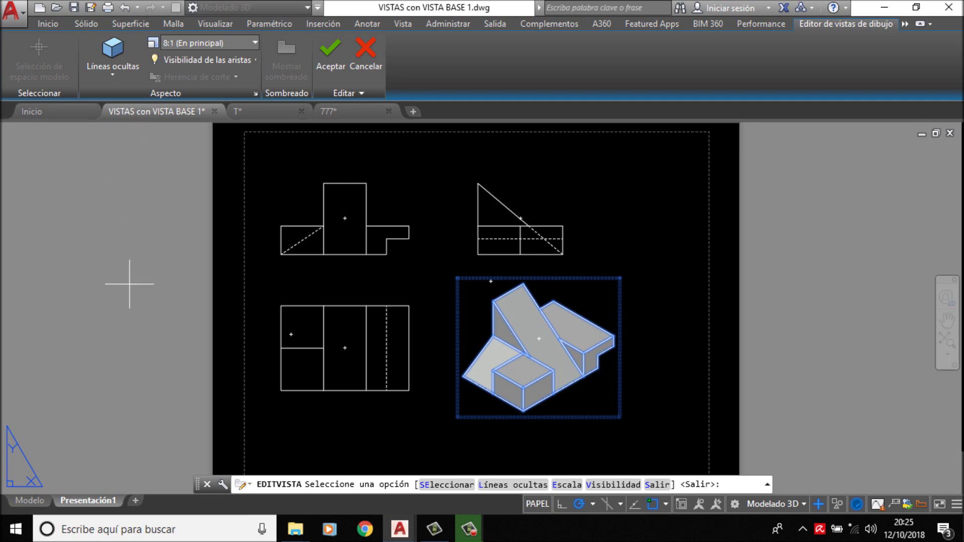
key("Return")
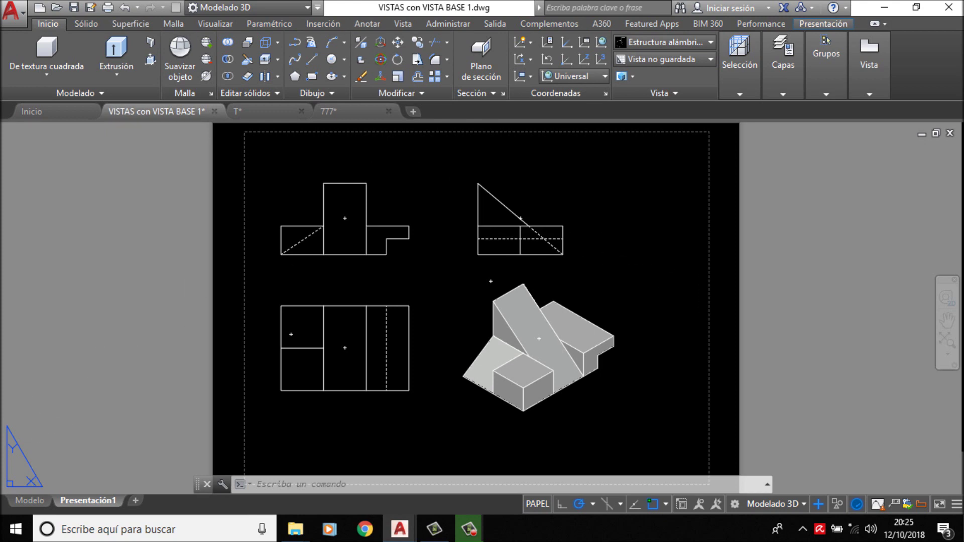
left_click(30, 500)
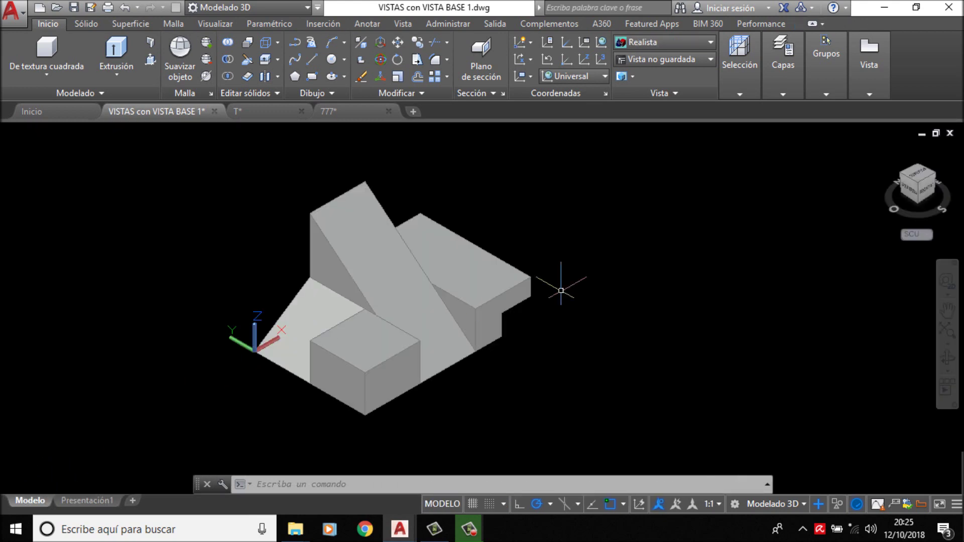
Step: Set the SE isometric view, add a new layout and delete its default viewport
left_click(693, 59)
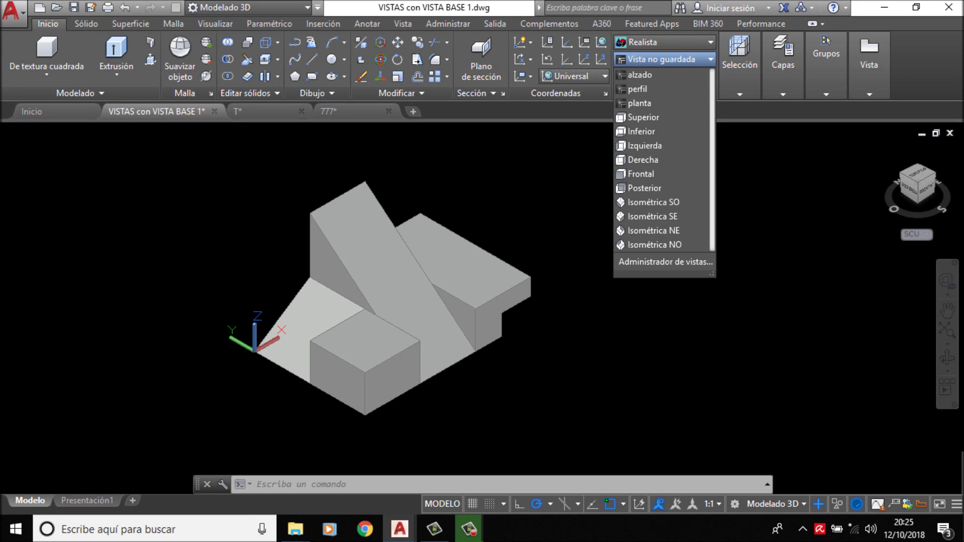
left_click(651, 216)
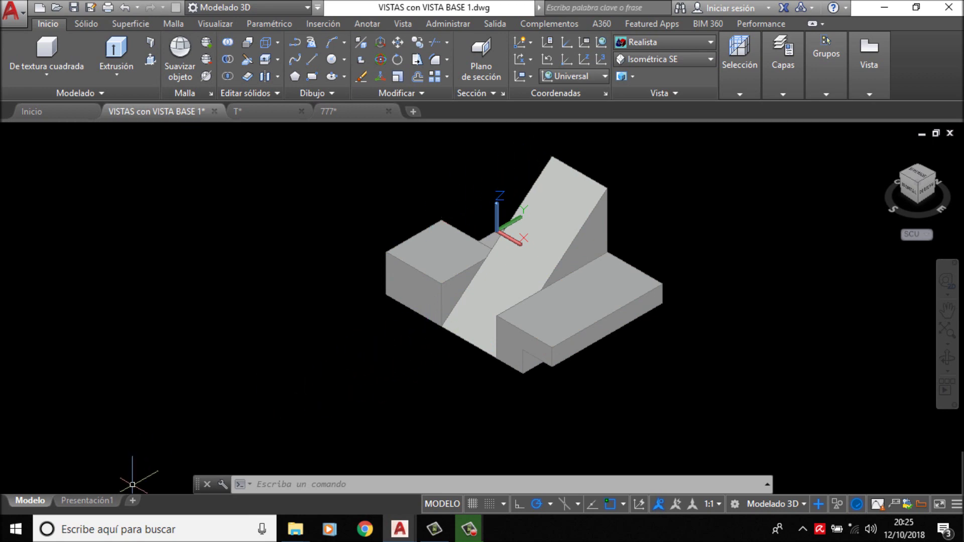
left_click(132, 501)
mouse_move(156, 501)
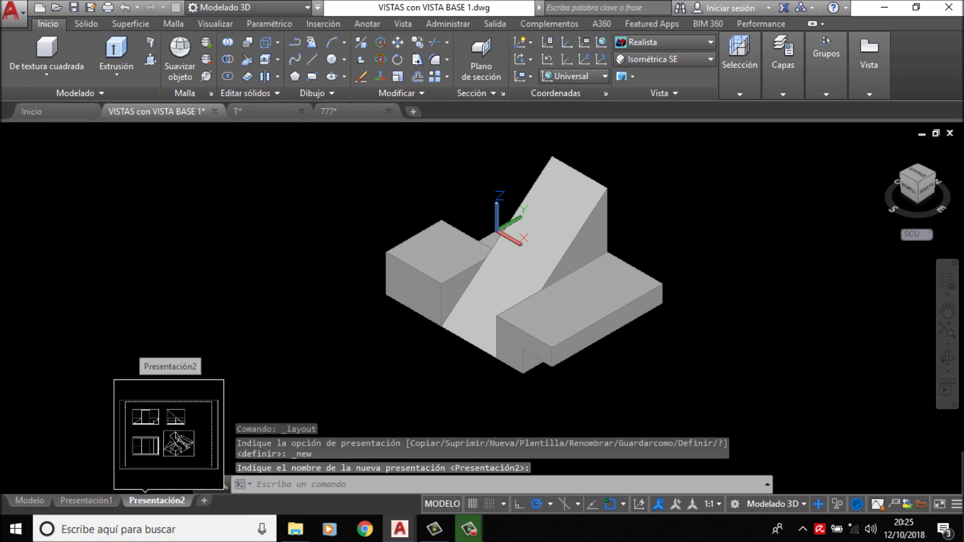
left_click(145, 499)
left_click(306, 331)
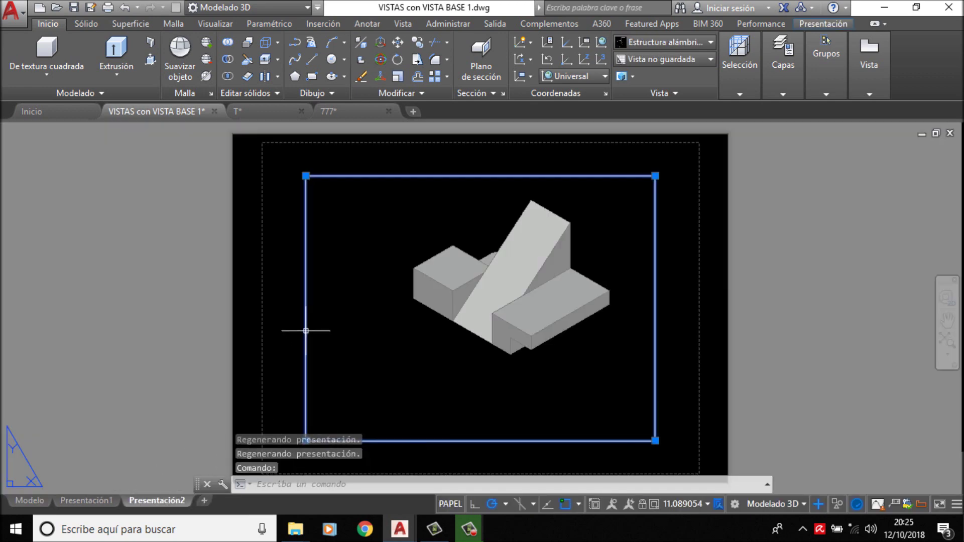
key("Delete")
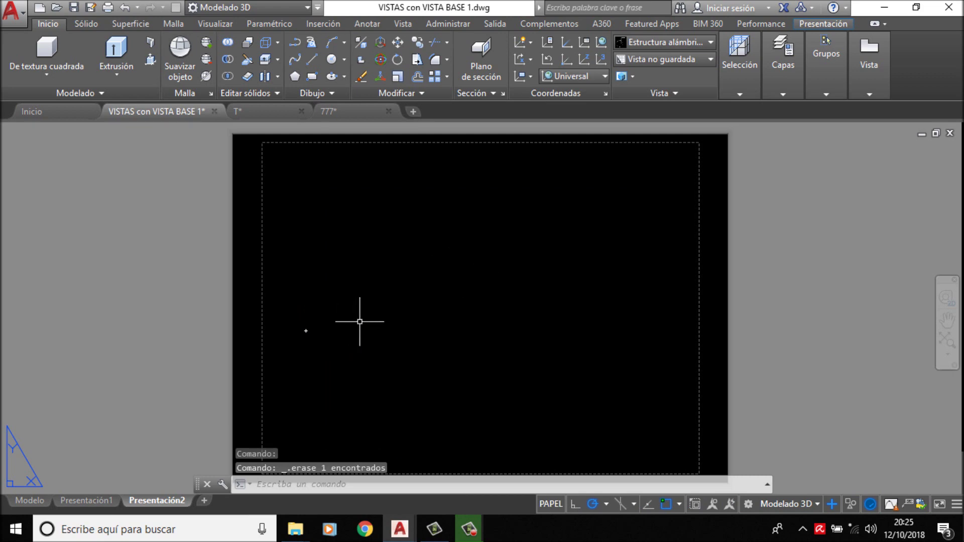
Step: Place a front base view at upper right, projecting side profile and isometric views
left_click(869, 55)
left_click(860, 128)
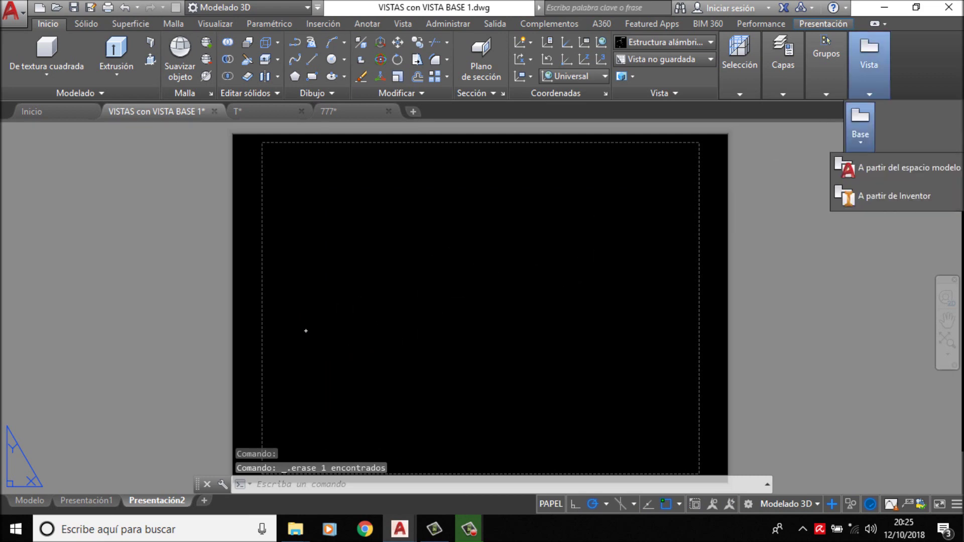
left_click(899, 167)
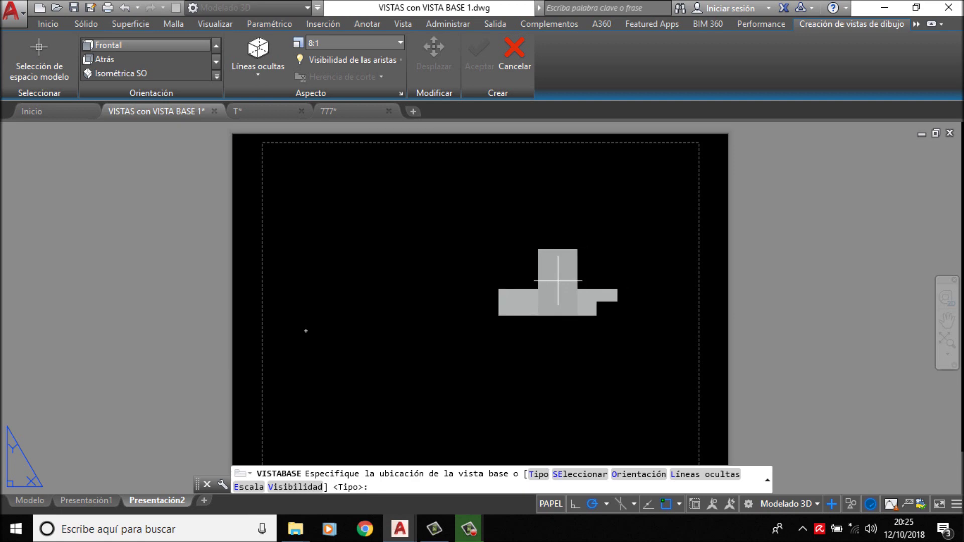
left_click(603, 233)
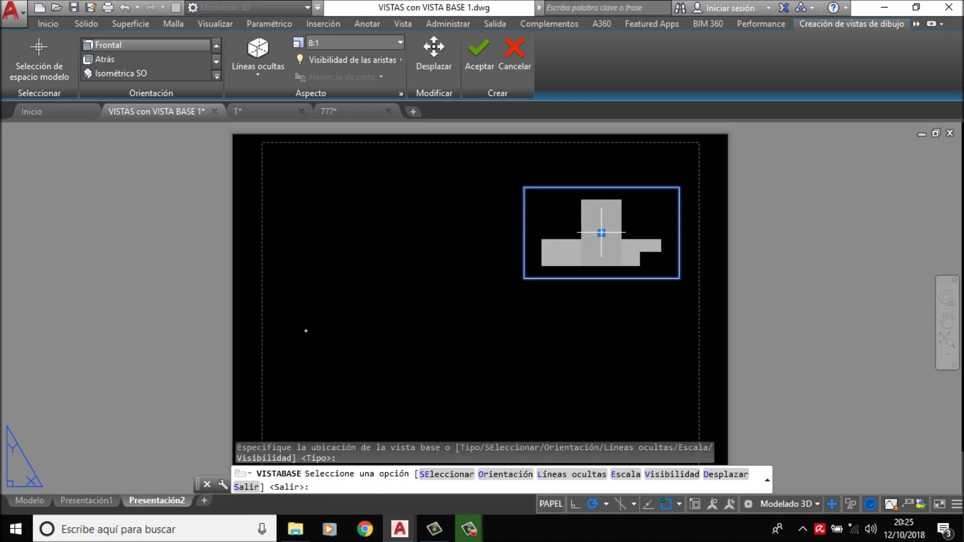
key("Return")
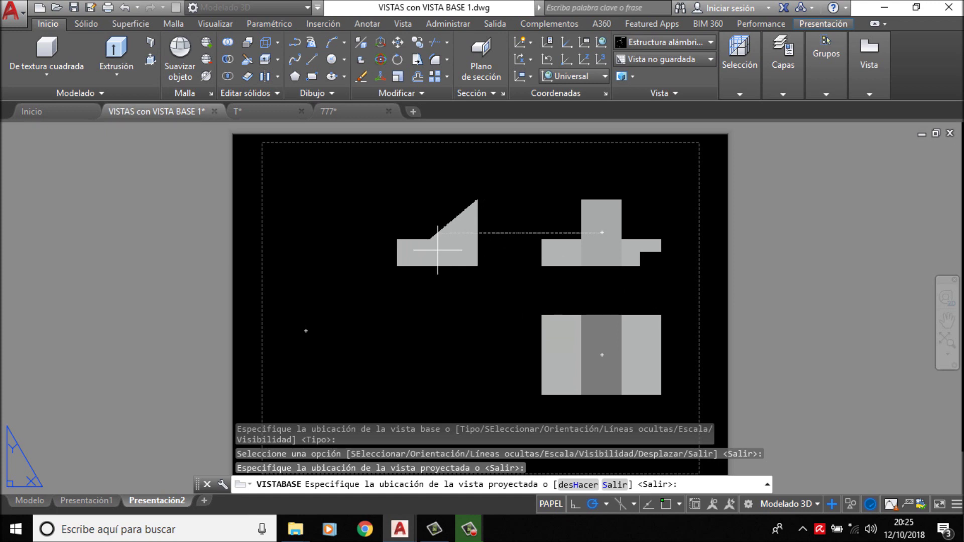
left_click(438, 233)
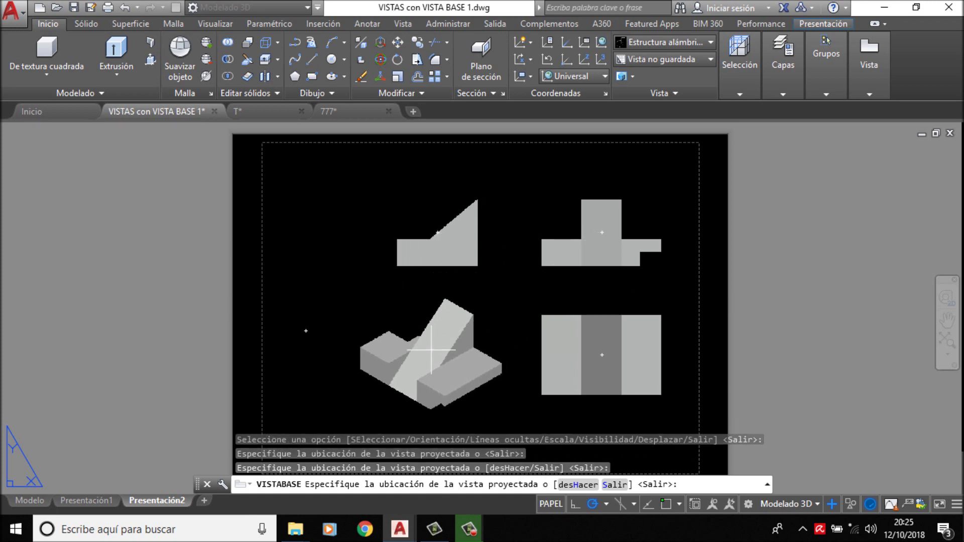
left_click(432, 350)
key("Return")
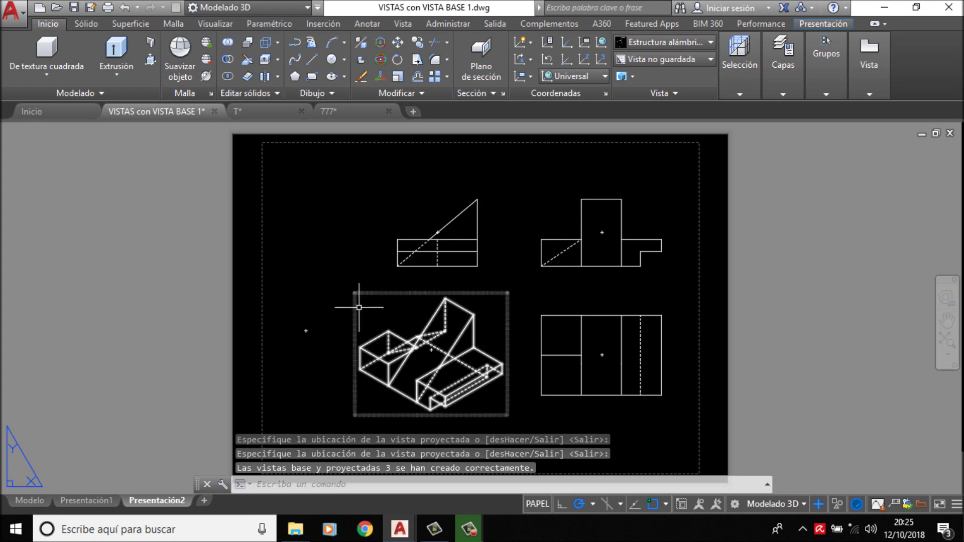
left_click(373, 313)
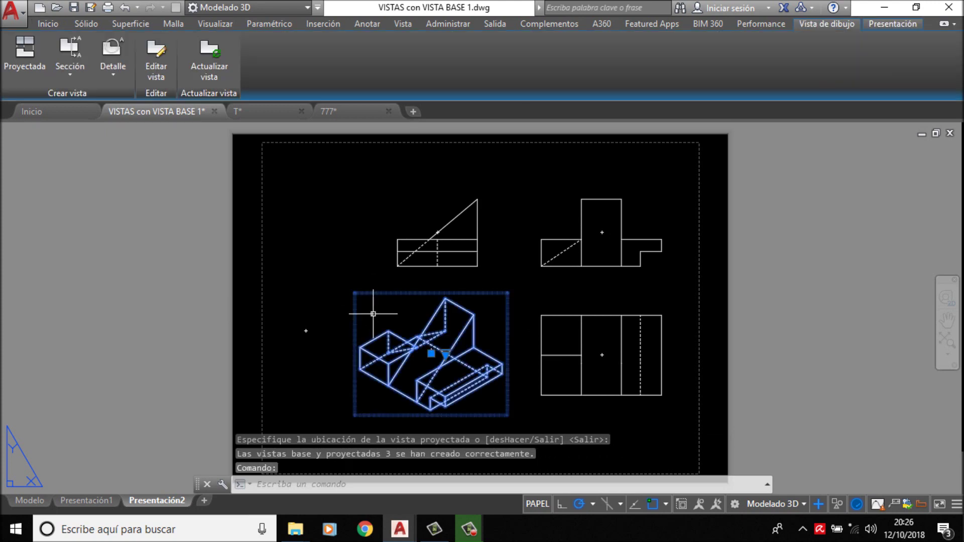
Step: Shade the isometric view with visible lines, then go to Presentación1 and the 777 drawing
left_click(157, 53)
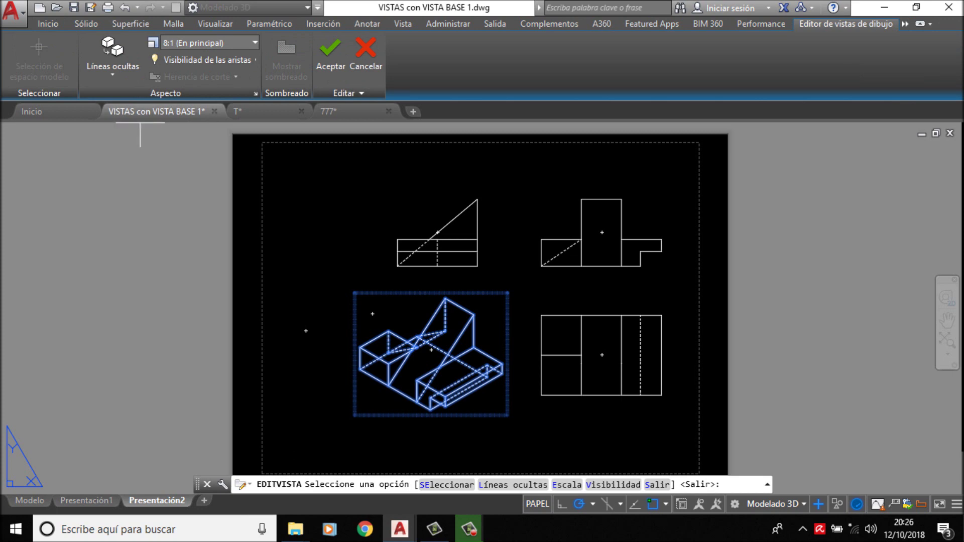
left_click(113, 58)
left_click(151, 184)
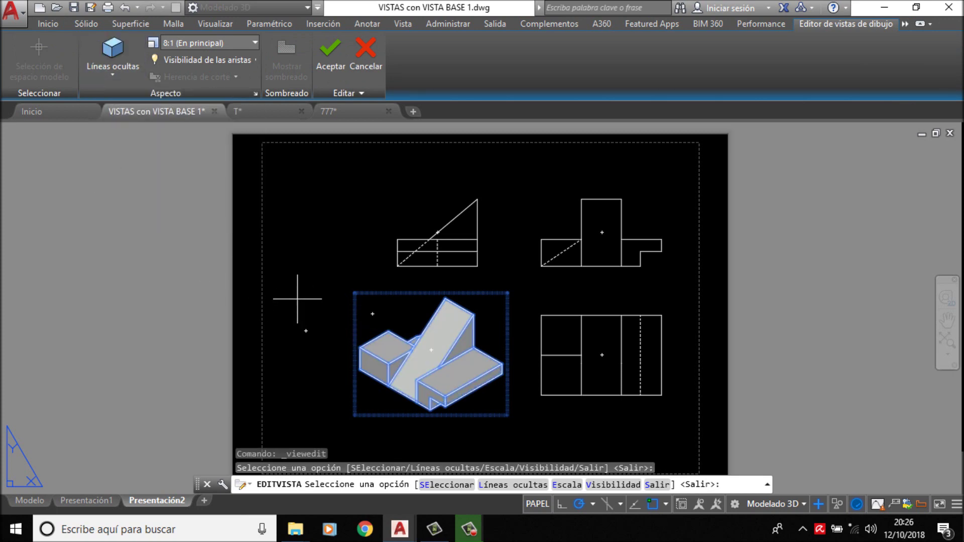
key("Escape")
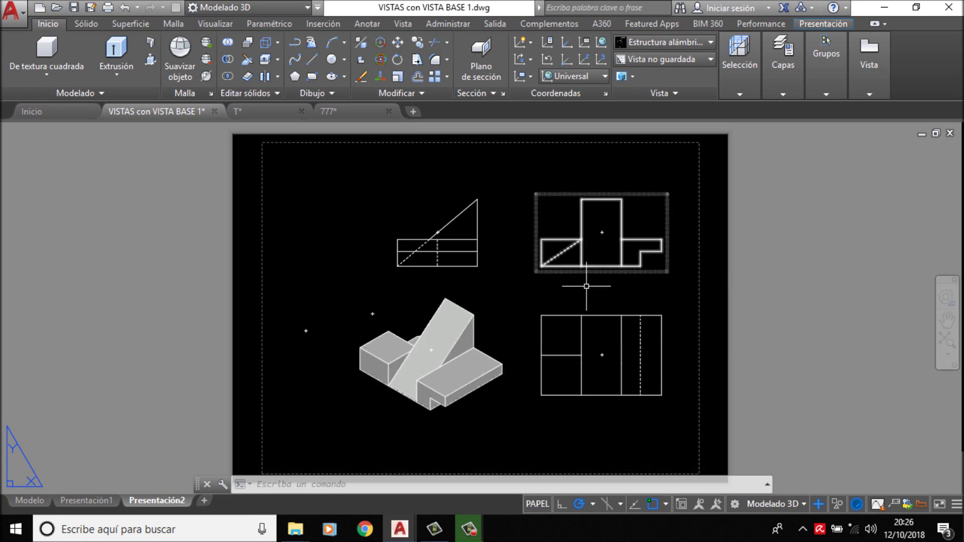
left_click(86, 501)
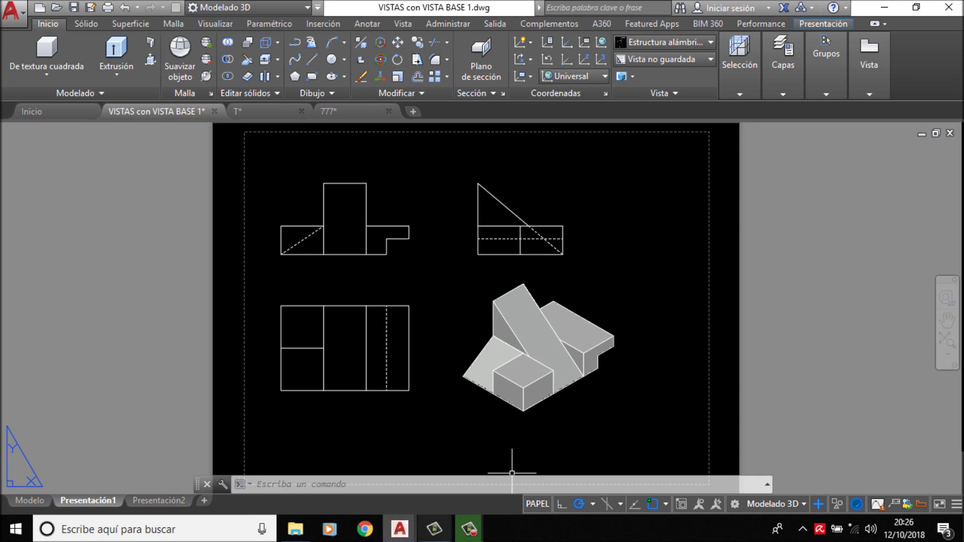
mouse_move(399, 530)
left_click(552, 472)
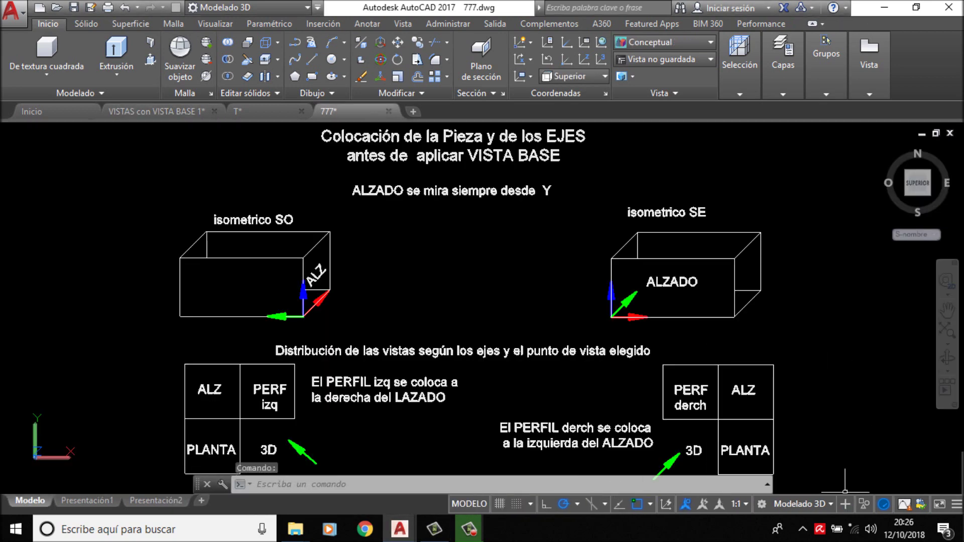
Step: Switch to the custom Carlos 3D workspace and inspect the isometrico SE label
left_click(802, 504)
left_click(784, 415)
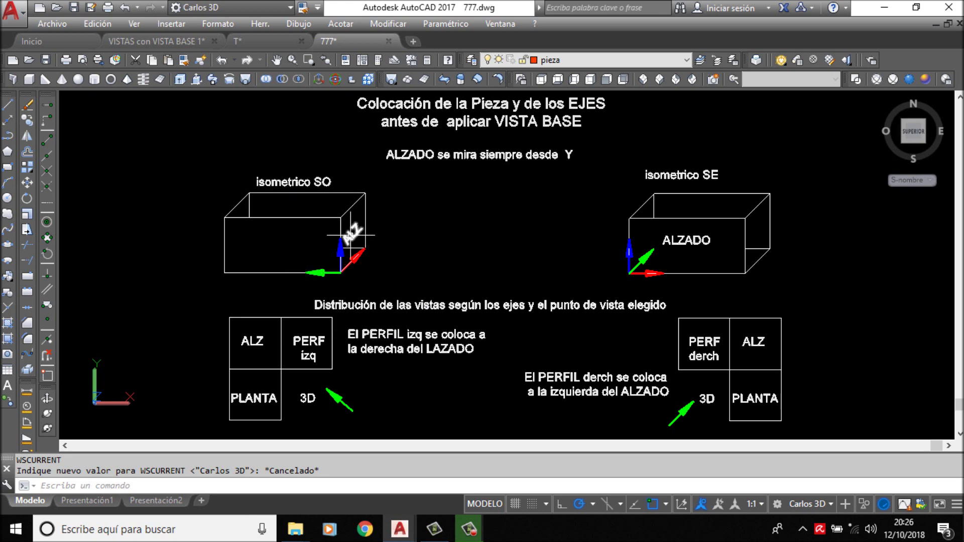
left_click(687, 175)
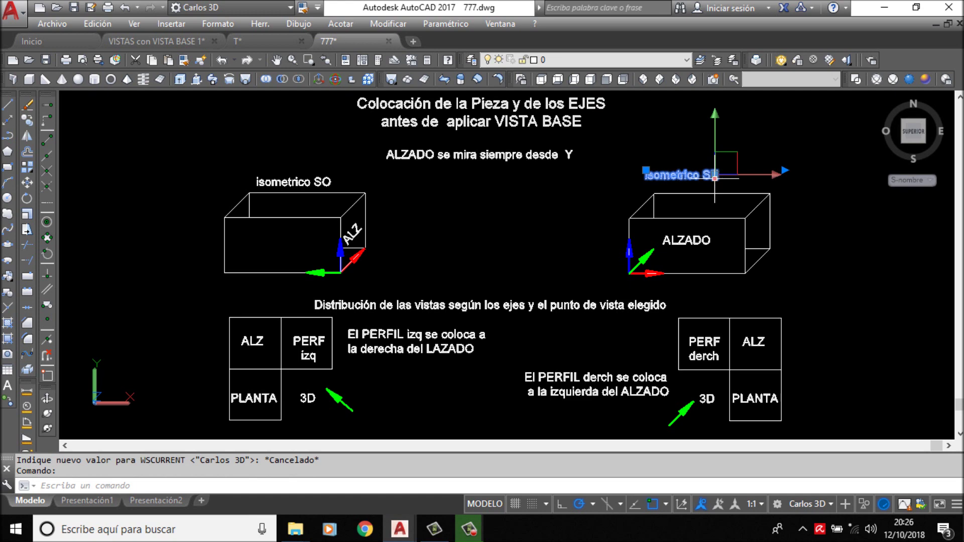
key("Escape")
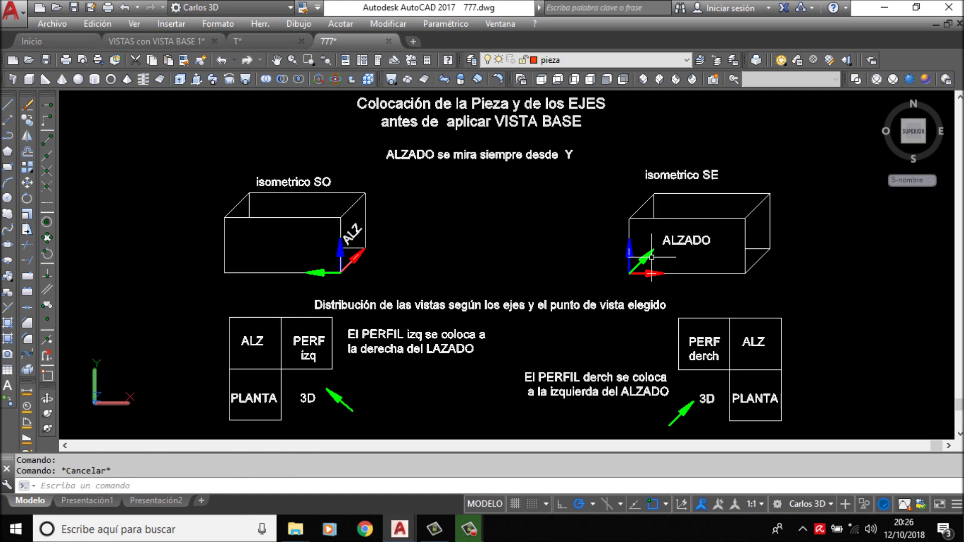